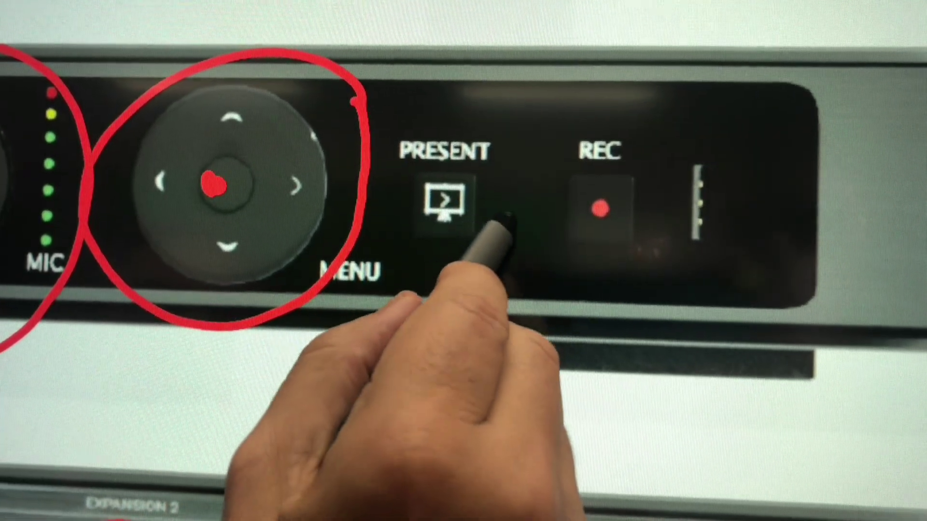
Step: Ring the PRESENT button in red and draw an arrow pointing up at REC
{"action": "mouse_move", "coordinate": [519, 208]}
{"action": "left_mouse_down"}
{"action": "mouse_move", "coordinate": [490, 96]}
{"action": "mouse_move", "coordinate": [425, 265]}
{"action": "mouse_move", "coordinate": [507, 216]}
{"action": "left_mouse_up"}
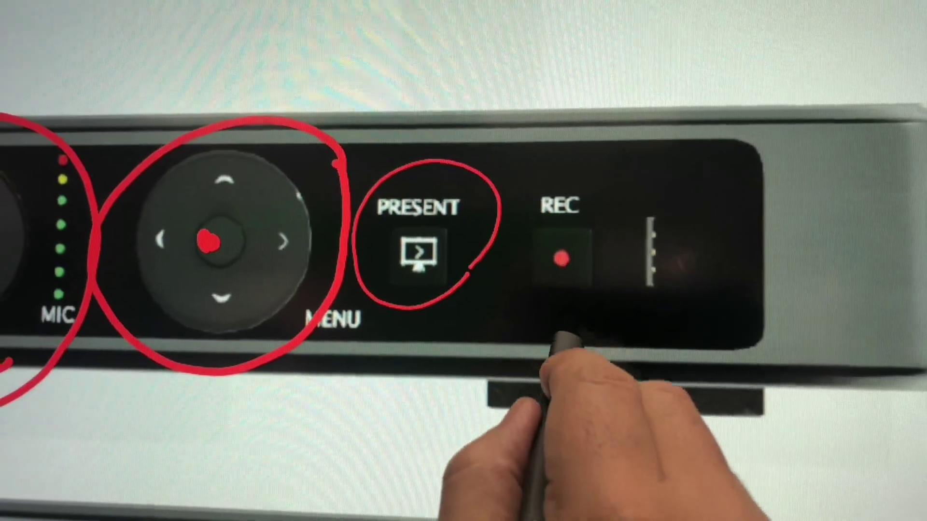
{"action": "mouse_move", "coordinate": [555, 318]}
{"action": "left_mouse_down"}
{"action": "mouse_move", "coordinate": [560, 367]}
{"action": "mouse_move", "coordinate": [548, 328]}
{"action": "mouse_move", "coordinate": [539, 332]}
{"action": "mouse_move", "coordinate": [563, 349]}
{"action": "left_mouse_up"}
{"action": "left_click_drag", "start_coordinate": [553, 274], "coordinate": [588, 323]}
{"action": "left_click_drag", "start_coordinate": [552, 333], "coordinate": [555, 423]}
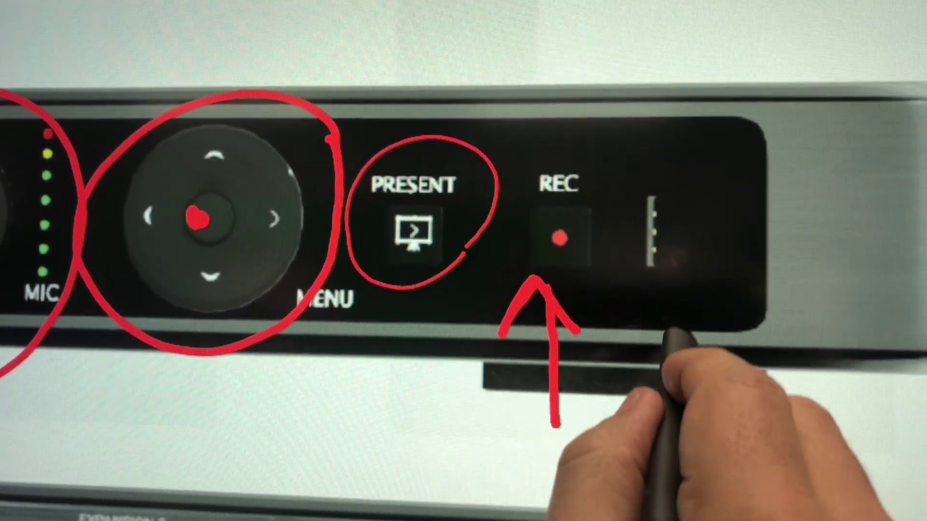
Step: Draw an arrow with a dot and stroke pointing at the level meter
{"action": "left_click", "coordinate": [645, 274]}
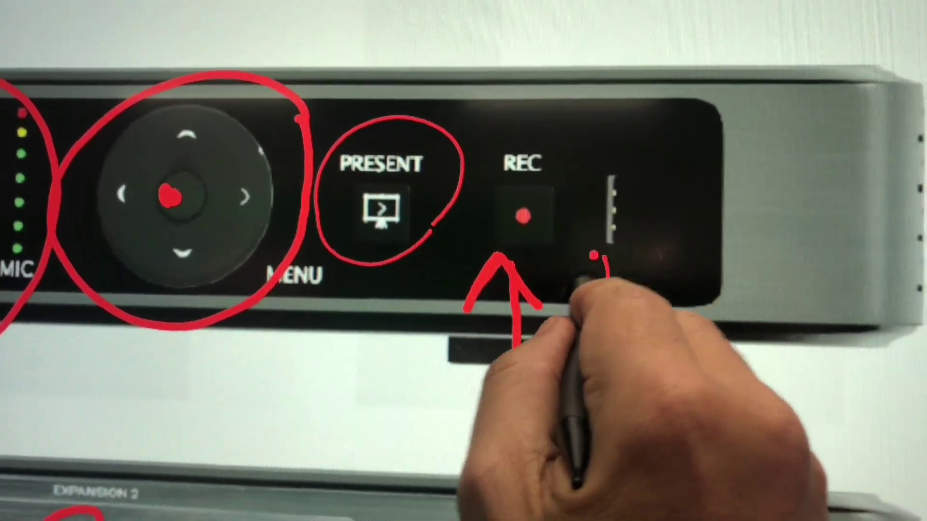
{"action": "mouse_move", "coordinate": [579, 281]}
{"action": "left_mouse_down"}
{"action": "mouse_move", "coordinate": [607, 242]}
{"action": "mouse_move", "coordinate": [634, 276]}
{"action": "left_mouse_up"}
{"action": "left_click_drag", "start_coordinate": [609, 251], "coordinate": [620, 315]}
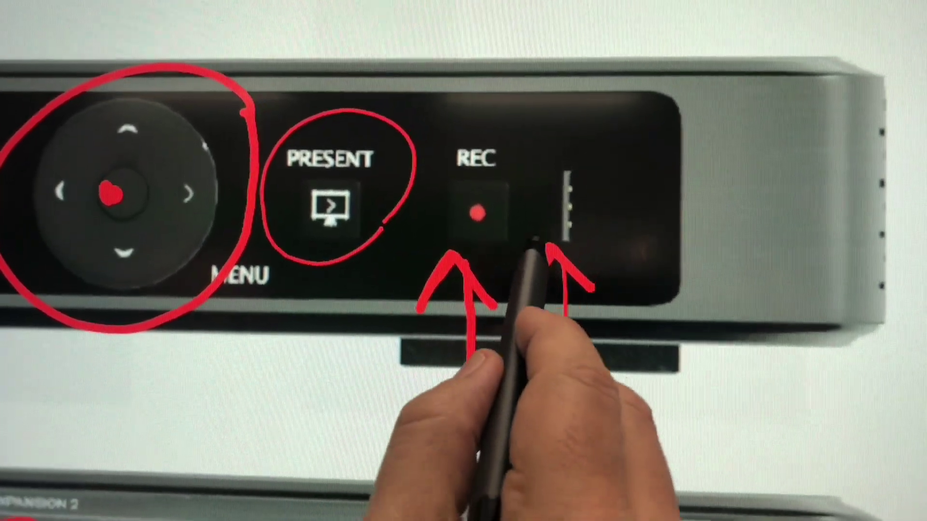
{"action": "mouse_move", "coordinate": [545, 221]}
{"action": "left_mouse_down"}
{"action": "mouse_move", "coordinate": [656, 224]}
{"action": "mouse_move", "coordinate": [547, 164]}
{"action": "mouse_move", "coordinate": [514, 251]}
{"action": "left_mouse_up"}
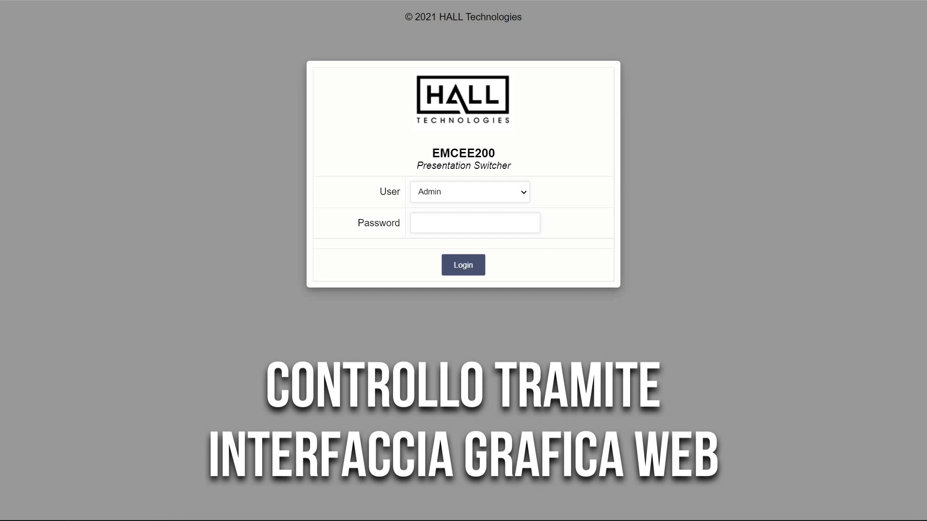
Step: Enter the admin account password and log in as Admin
{"action": "left_click", "coordinate": [533, 222]}
{"action": "type", "text": "admin"}
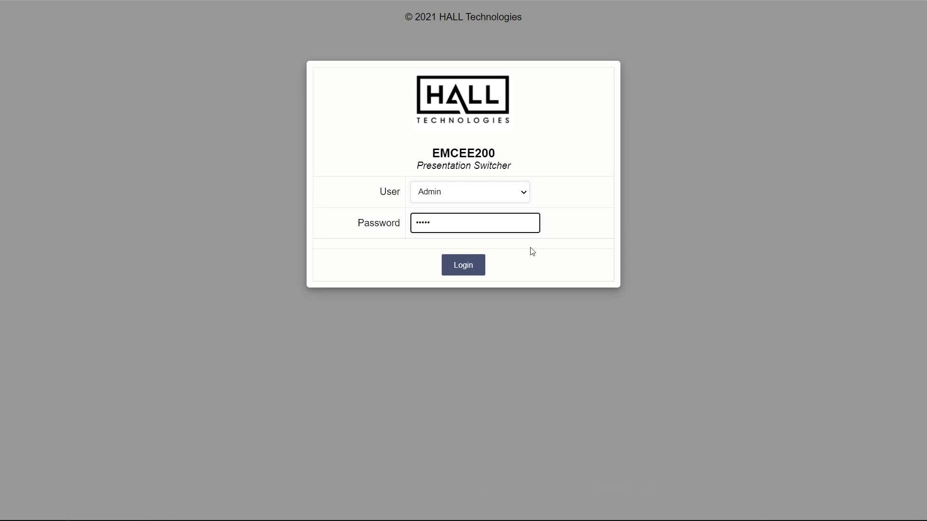
{"action": "left_click", "coordinate": [467, 268]}
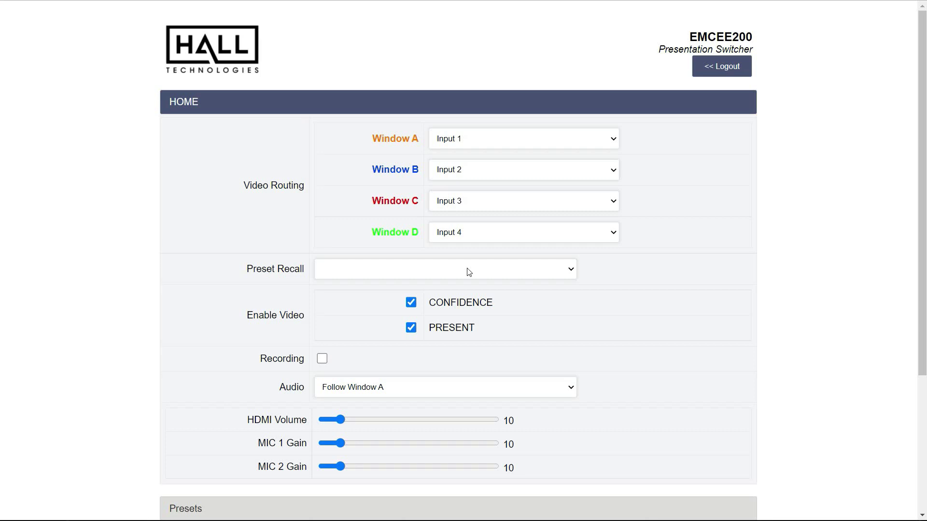
Step: Browse the Presets and Window & Layout sections, then list Preset Recall's Presets 1–10 on HOME
{"action": "left_click", "coordinate": [191, 111]}
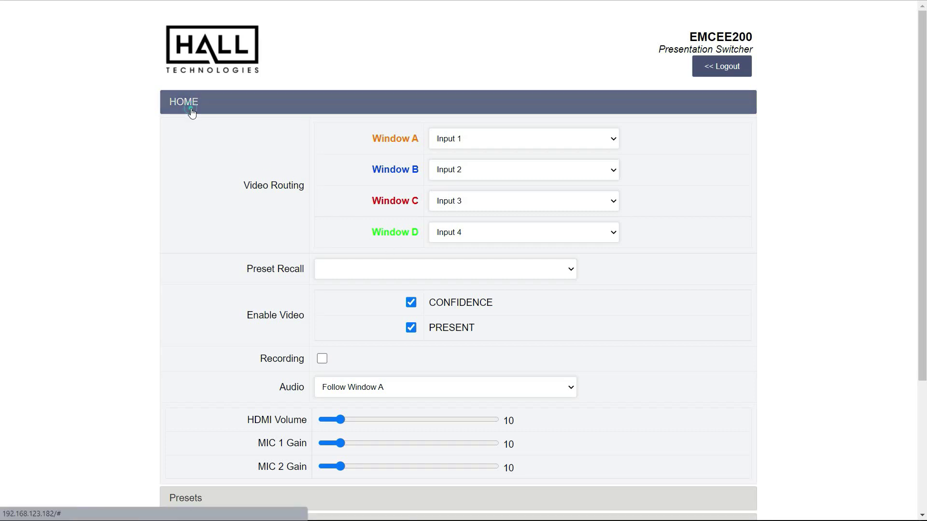
{"action": "left_click", "coordinate": [189, 133]}
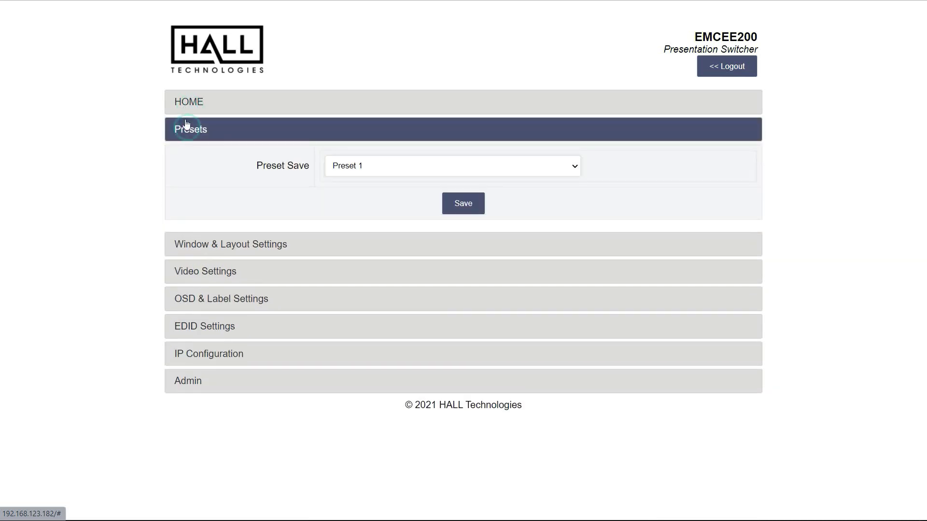
{"action": "left_click", "coordinate": [192, 246]}
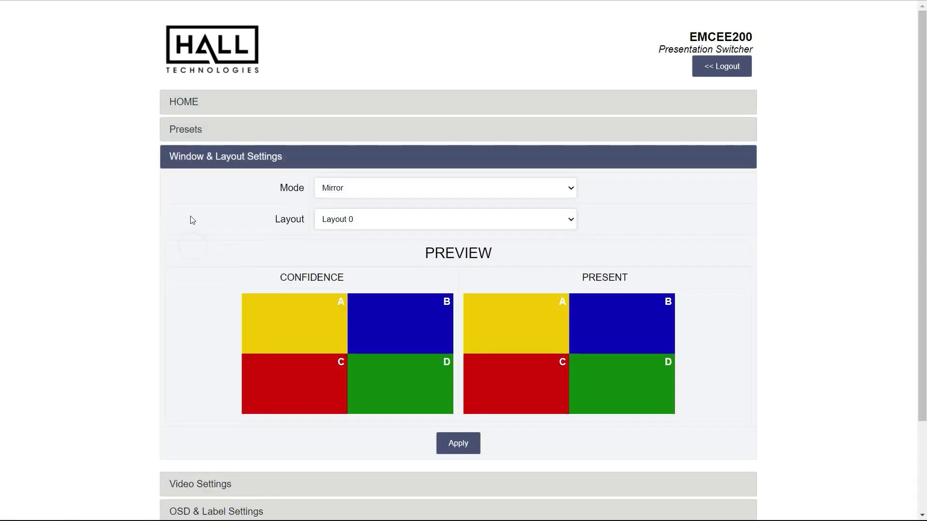
{"action": "left_click", "coordinate": [184, 103]}
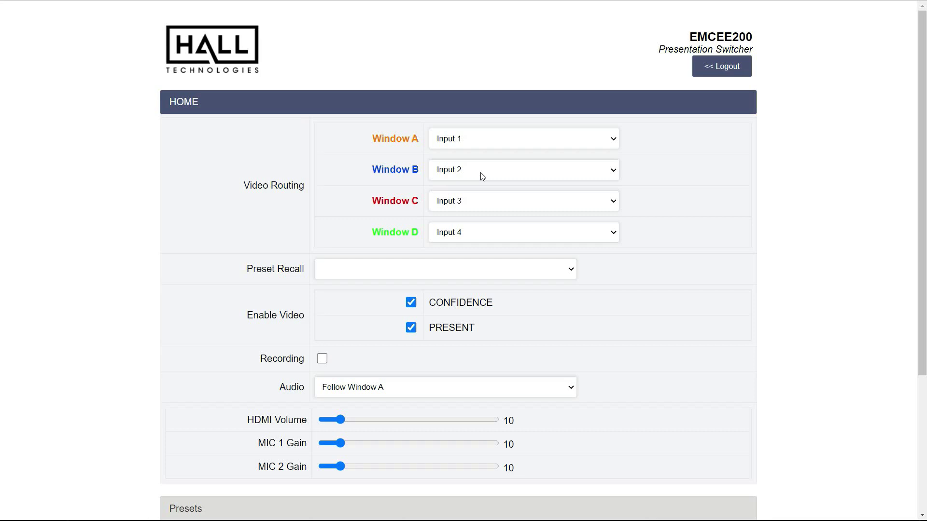
{"action": "left_click", "coordinate": [453, 271]}
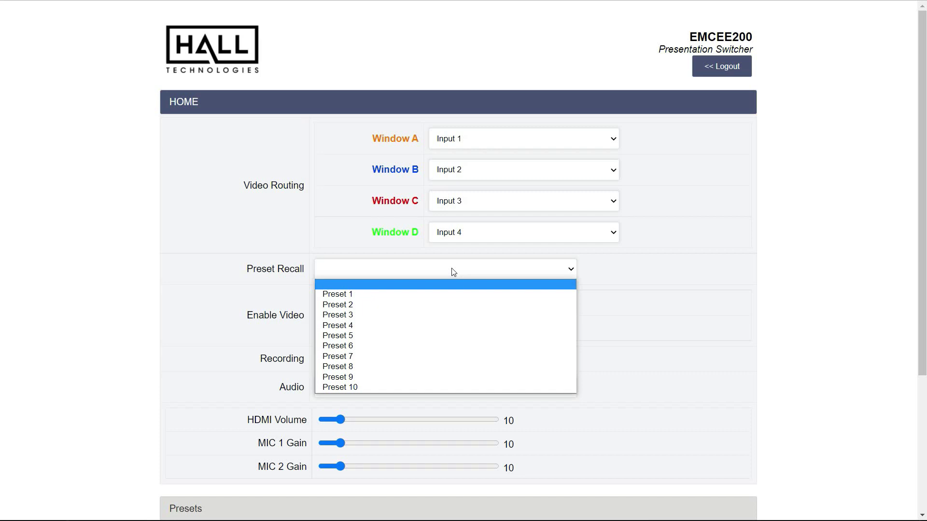
Step: Dismiss Preset Recall unchanged, review audio sources keeping Follow Window A, and expand Presets
{"action": "left_click", "coordinate": [607, 274]}
{"action": "scroll", "coordinate": [586, 324], "scroll_direction": "down", "scroll_amount": 3}
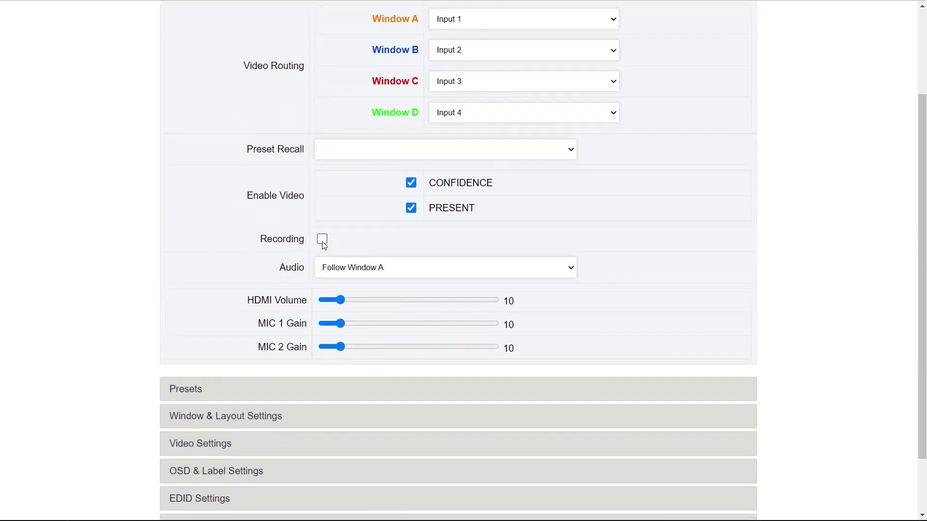
{"action": "left_click", "coordinate": [434, 271]}
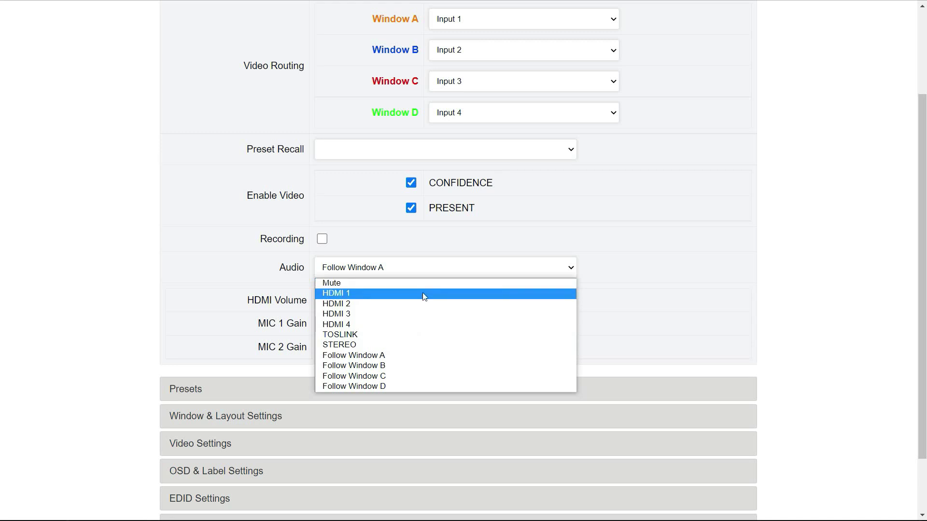
{"action": "left_click", "coordinate": [603, 268]}
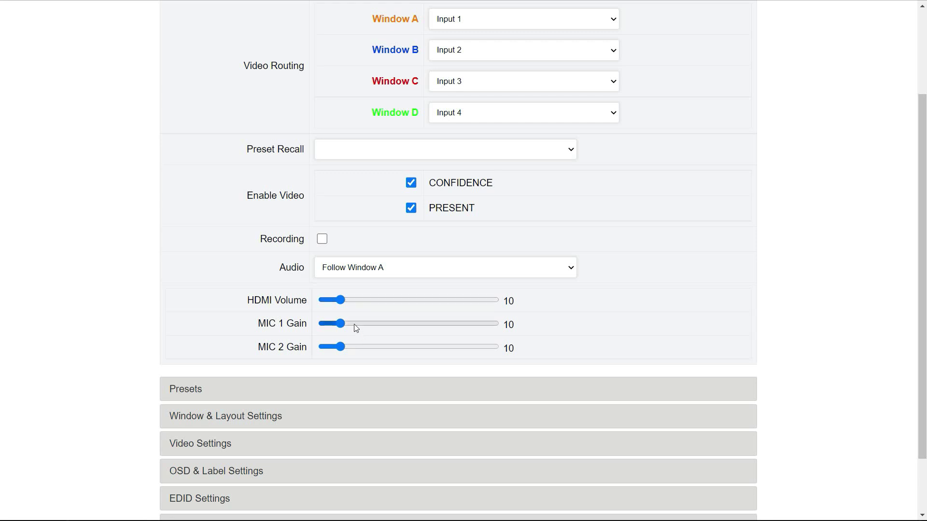
{"action": "scroll", "coordinate": [363, 332], "scroll_direction": "down", "scroll_amount": 2}
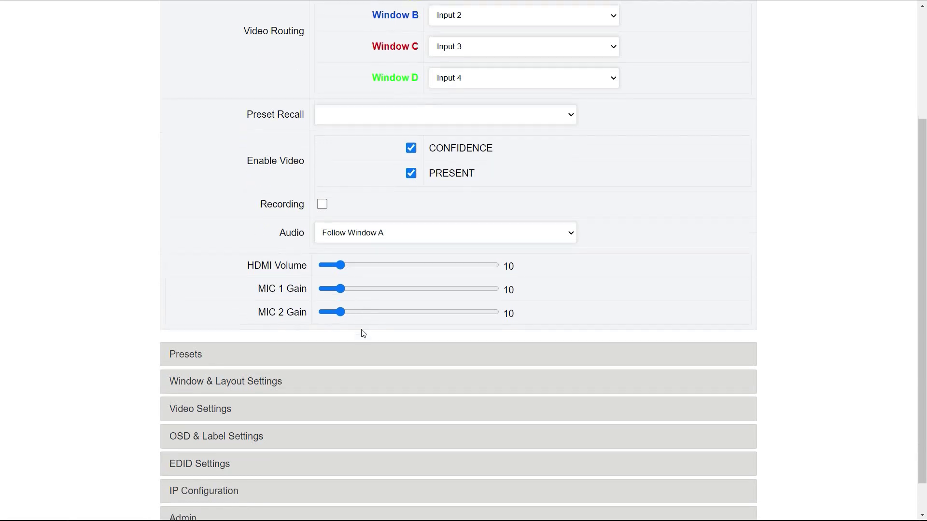
{"action": "left_click", "coordinate": [195, 328]}
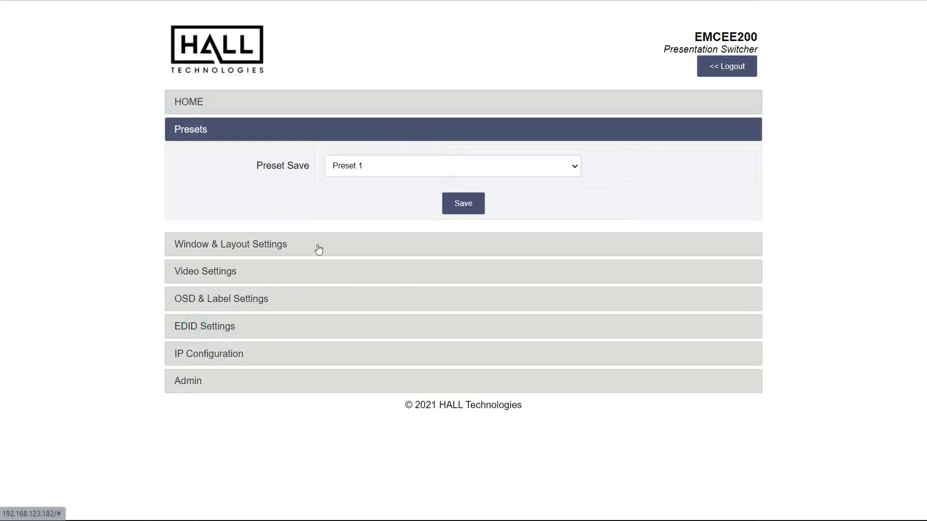
Step: View the ten Preset Save slots keeping Preset 1, then expand Window & Layout Settings
{"action": "left_click", "coordinate": [372, 169]}
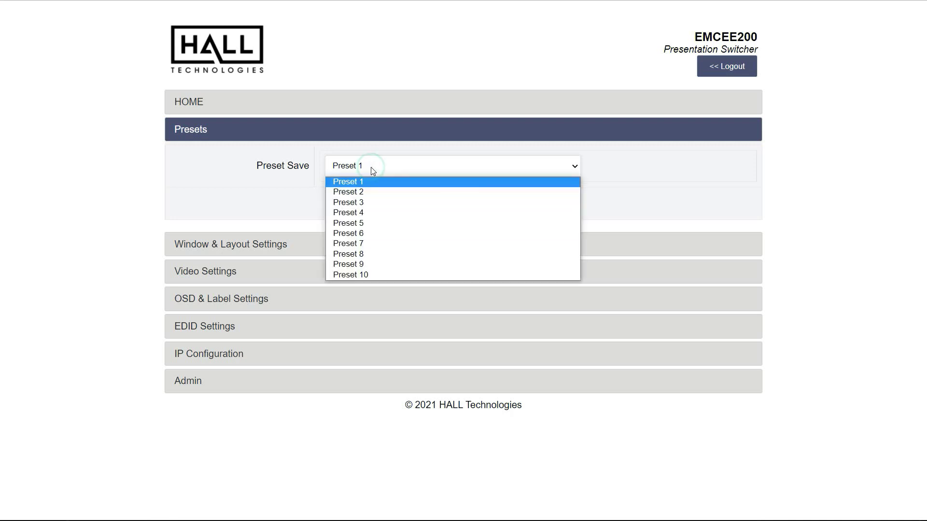
{"action": "left_click", "coordinate": [373, 170]}
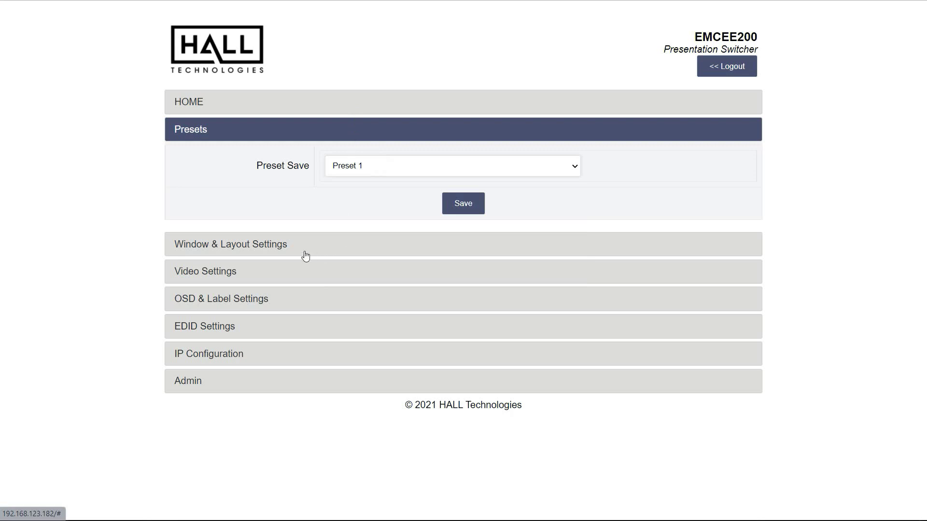
{"action": "left_click", "coordinate": [280, 245]}
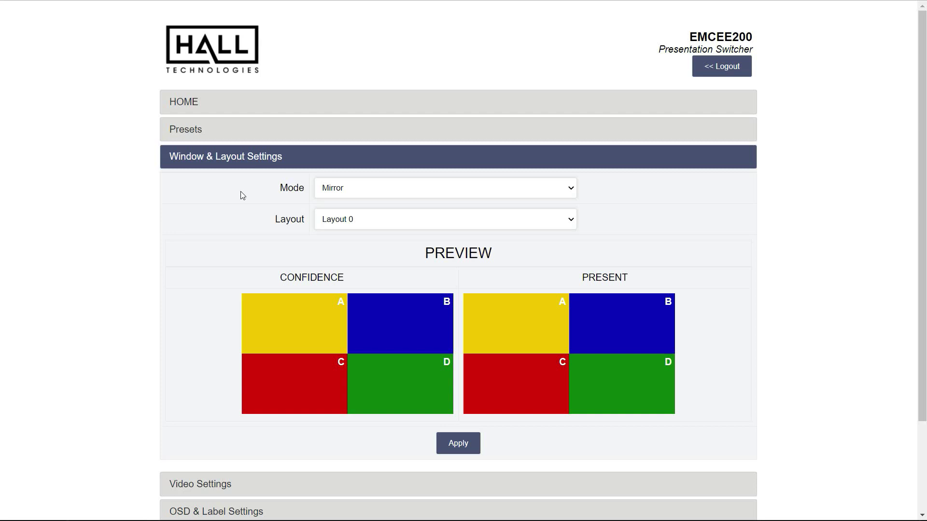
Step: Preview Independent mode's Layout 8, then revert to Mirror mode with Layout 0
{"action": "left_click", "coordinate": [355, 188]}
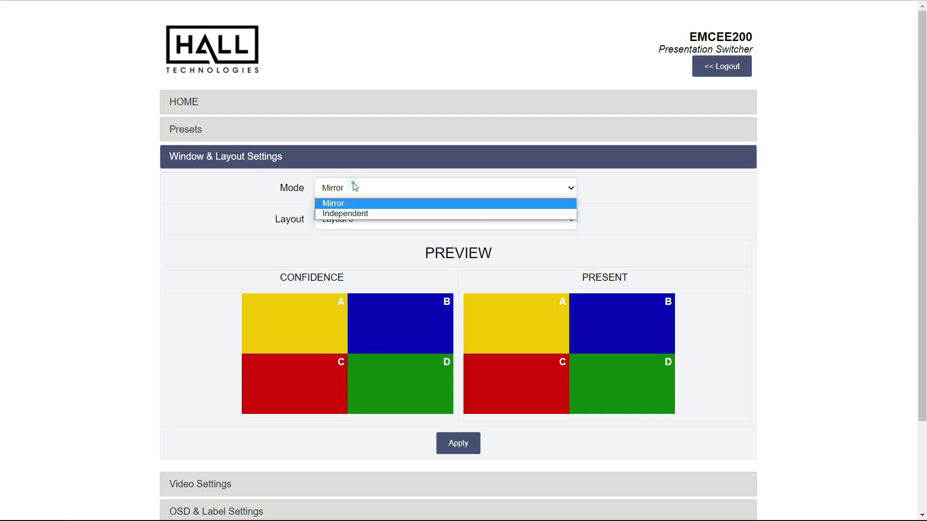
{"action": "left_click", "coordinate": [363, 213]}
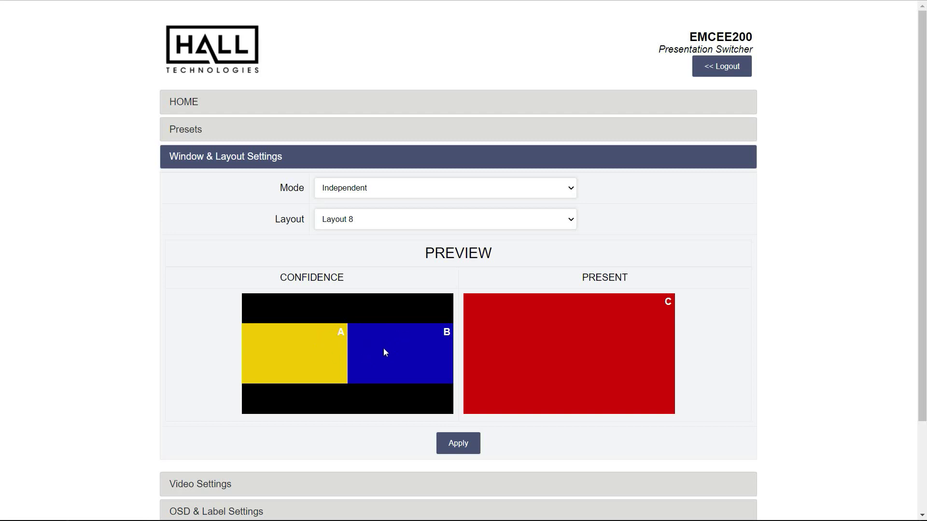
{"action": "left_click", "coordinate": [333, 187]}
{"action": "left_click", "coordinate": [340, 204]}
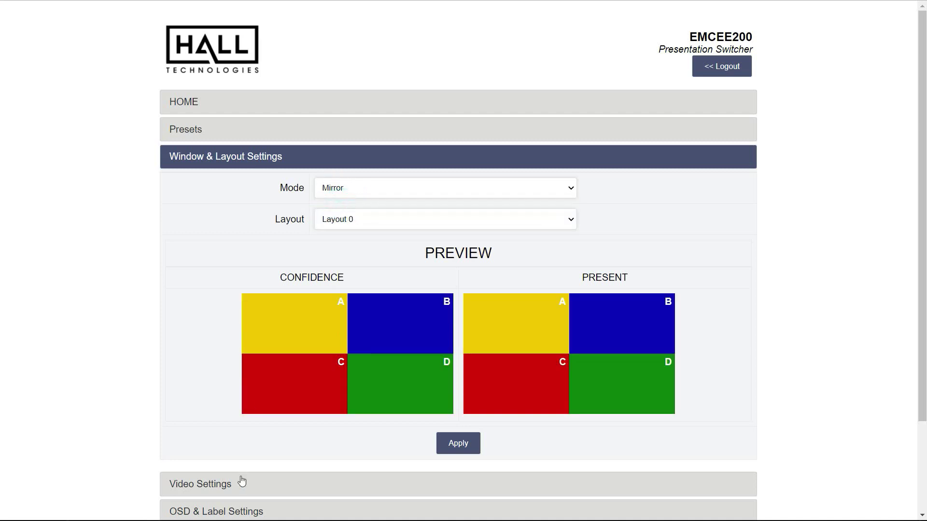
{"action": "left_click", "coordinate": [228, 485]}
{"action": "scroll", "coordinate": [300, 423], "scroll_direction": "down", "scroll_amount": 2}
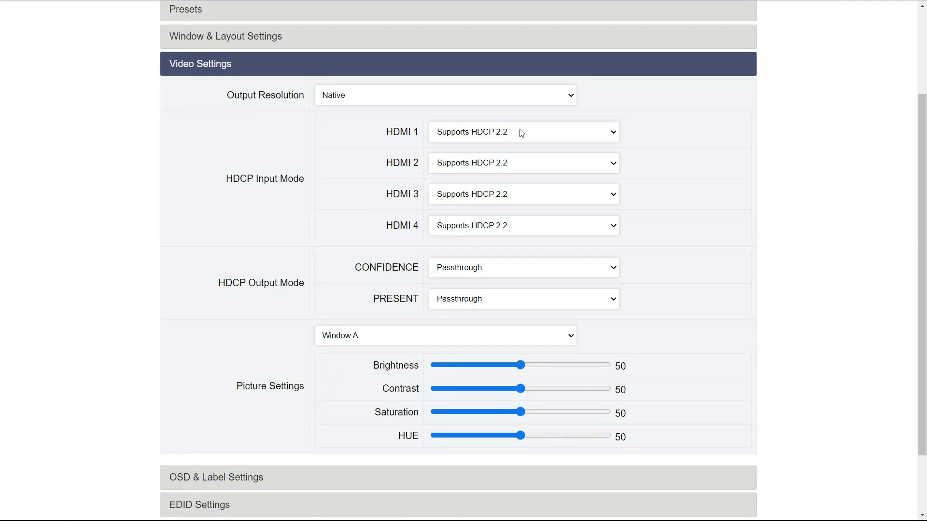
{"action": "left_click", "coordinate": [521, 98]}
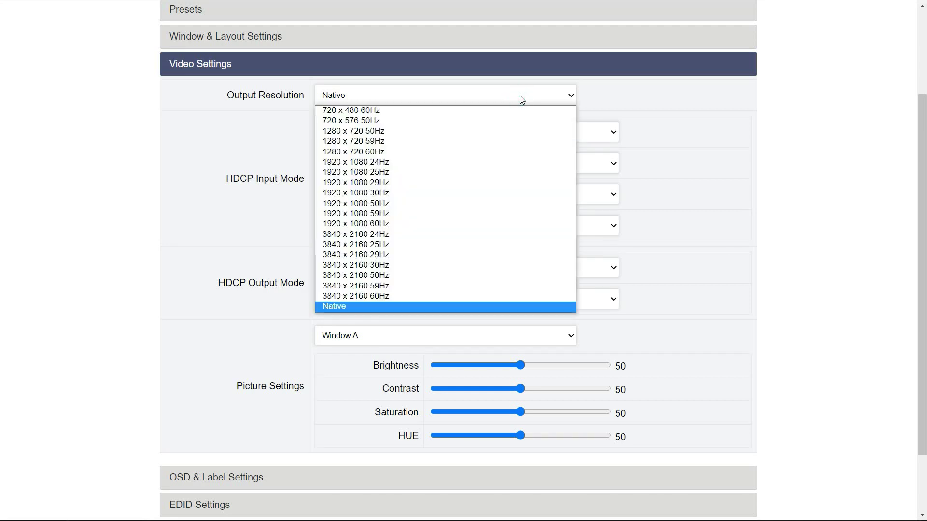
{"action": "left_click", "coordinate": [522, 99]}
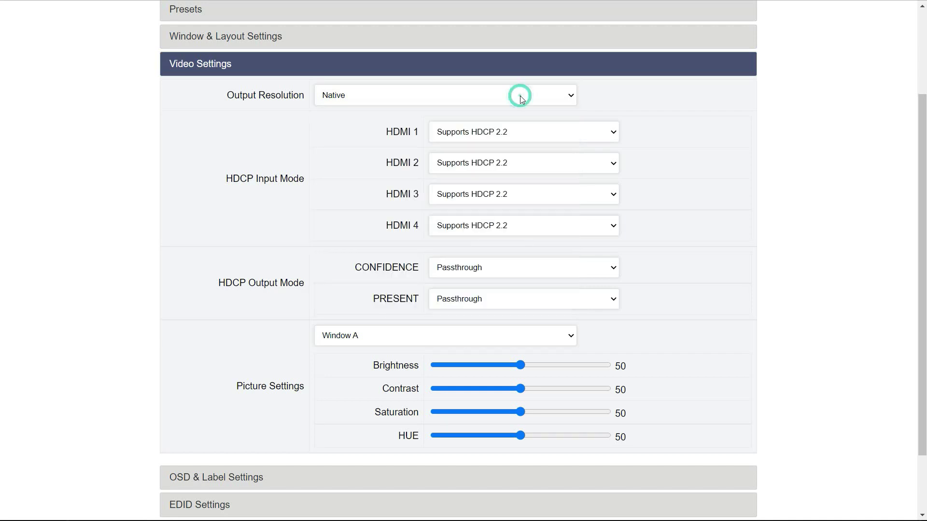
{"action": "left_click", "coordinate": [521, 226]}
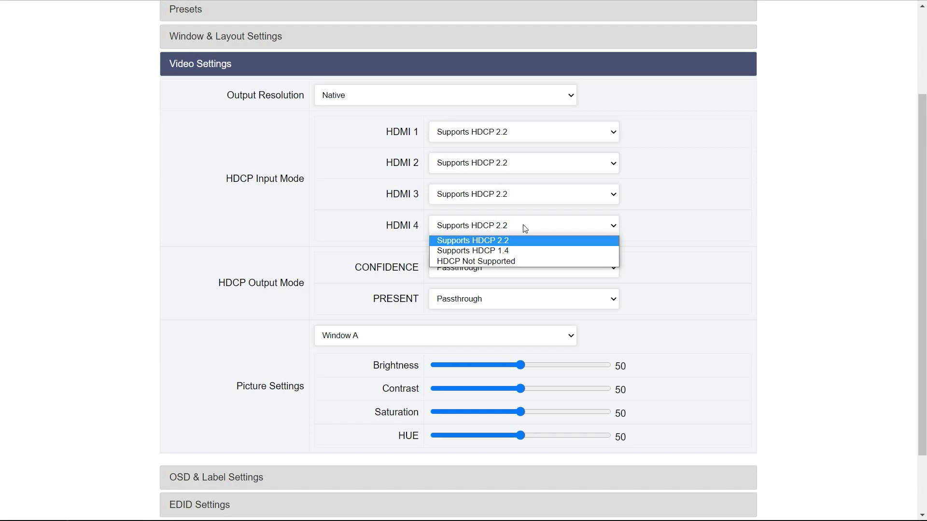
{"action": "left_click", "coordinate": [524, 228]}
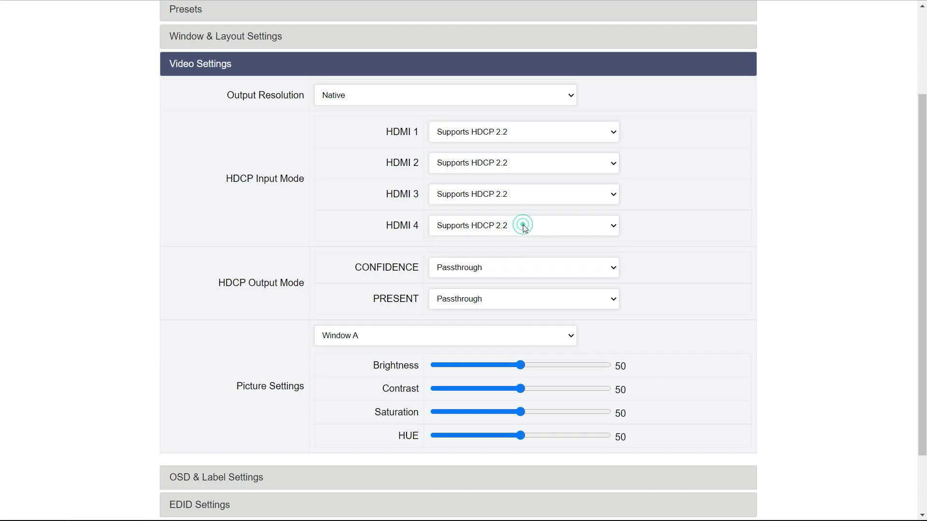
{"action": "left_click", "coordinate": [605, 268]}
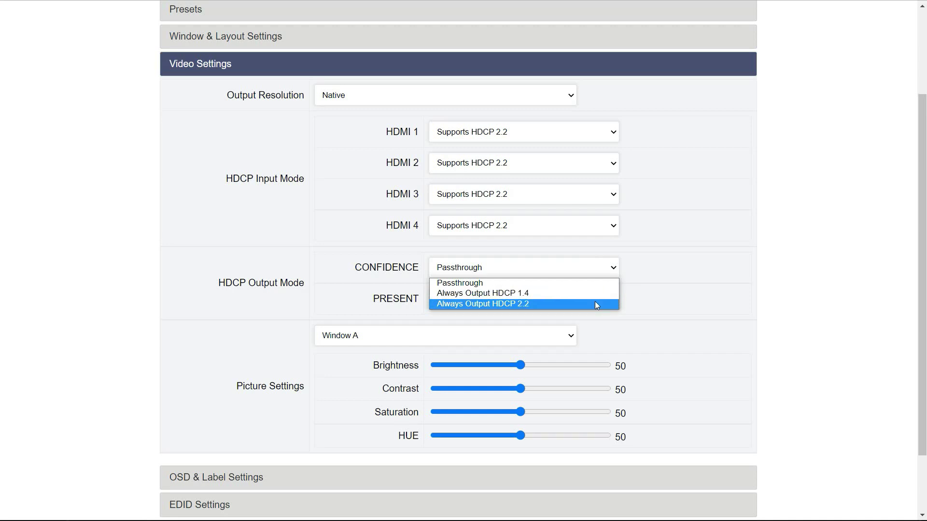
{"action": "left_click", "coordinate": [596, 287]}
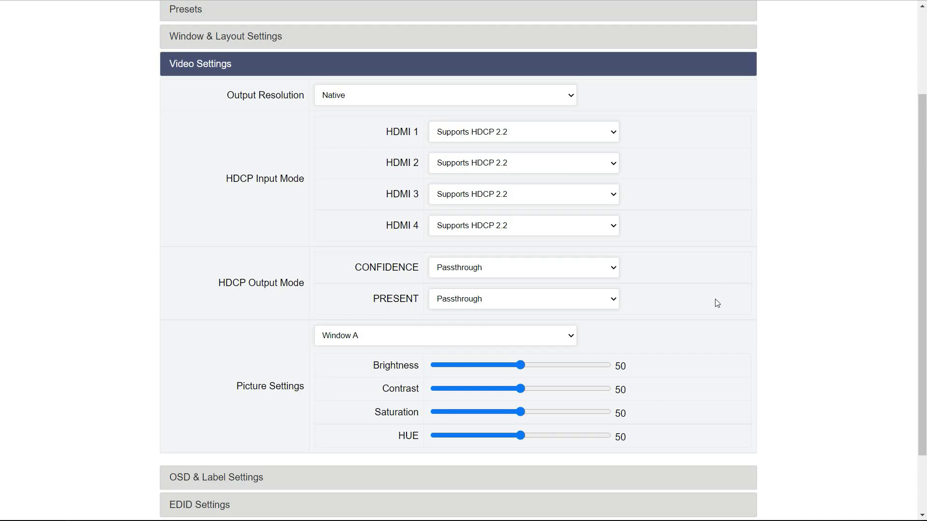
{"action": "scroll", "coordinate": [716, 302], "scroll_direction": "down", "scroll_amount": 2}
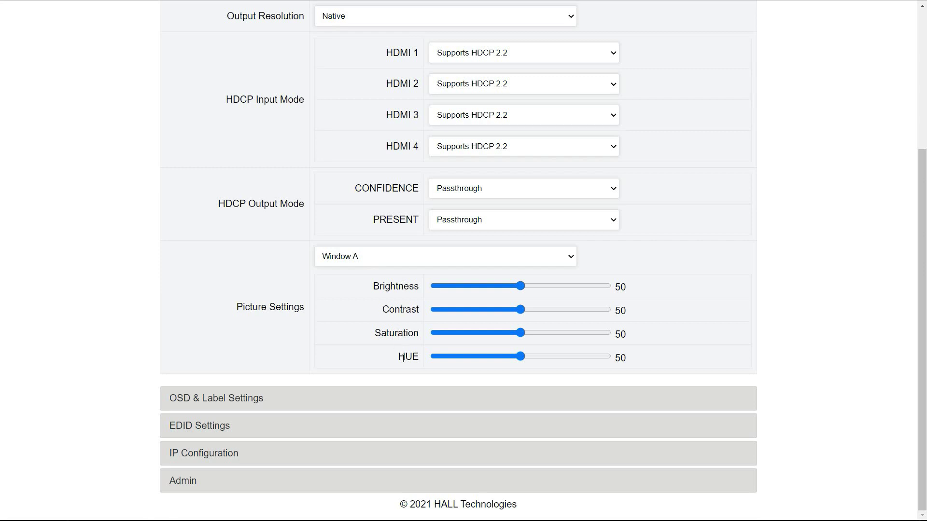
{"action": "left_click", "coordinate": [439, 260]}
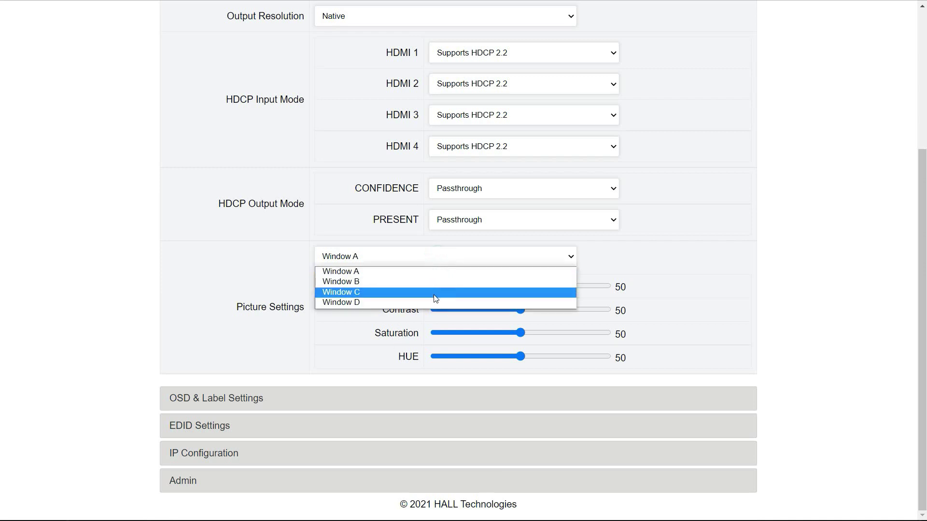
{"action": "left_click", "coordinate": [434, 295]}
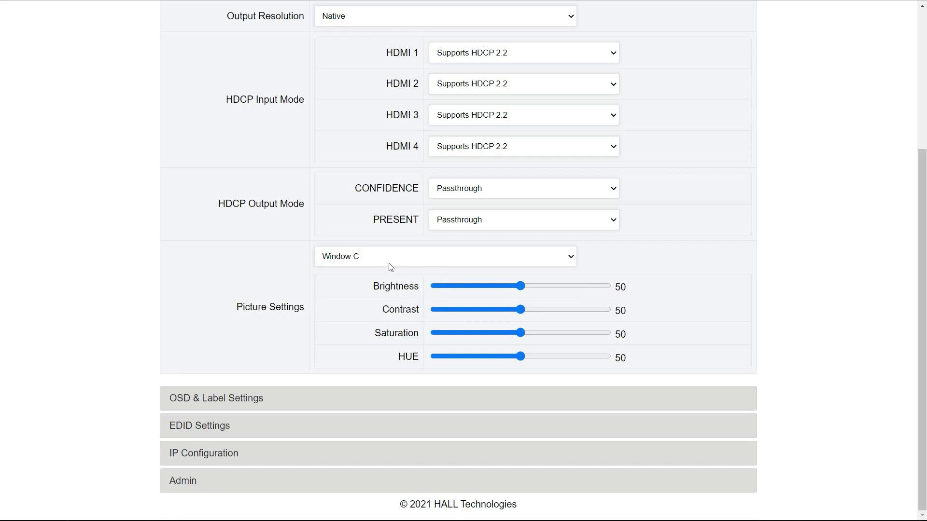
{"action": "left_click", "coordinate": [391, 257]}
{"action": "left_click", "coordinate": [392, 271]}
Step: Review the 30-second OSD timeout and window labels, leaving Window A with only Border enabled
{"action": "left_click", "coordinate": [251, 396]}
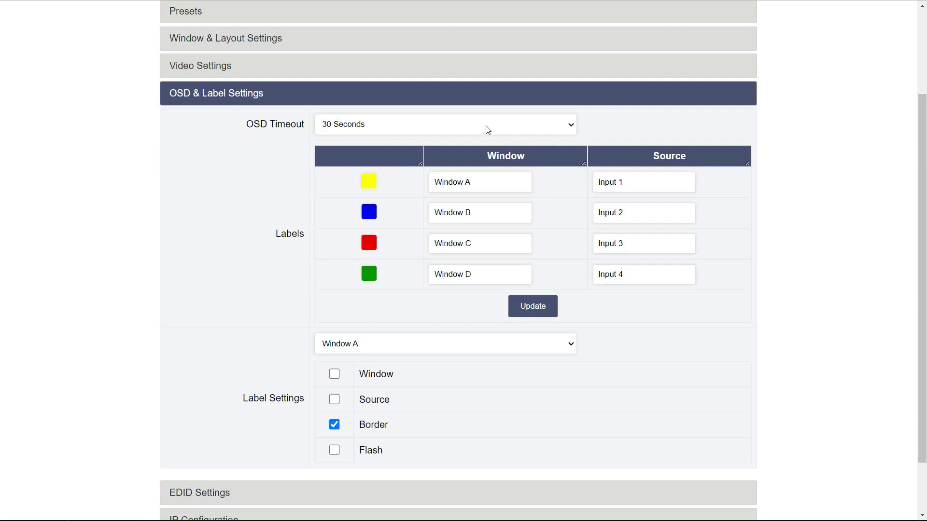
{"action": "scroll", "coordinate": [458, 383], "scroll_direction": "down", "scroll_amount": 1}
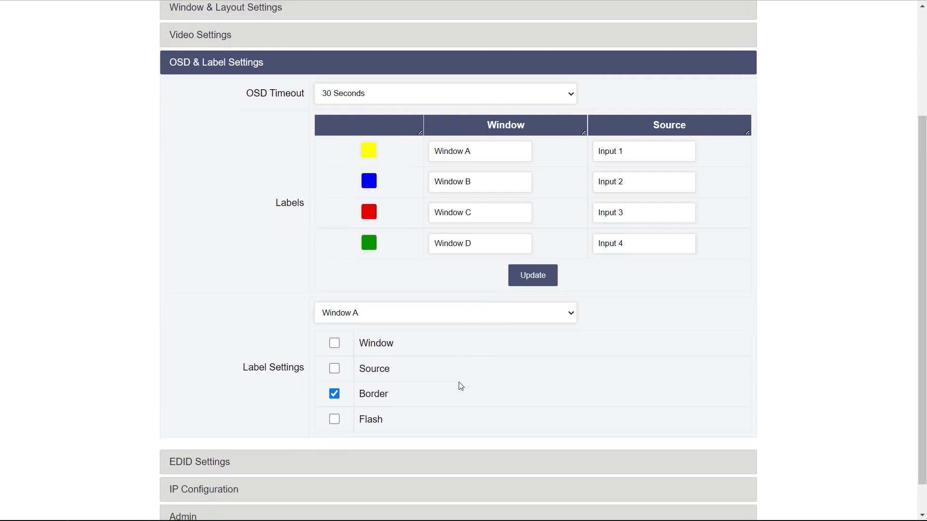
{"action": "scroll", "coordinate": [460, 386], "scroll_direction": "down", "scroll_amount": 1}
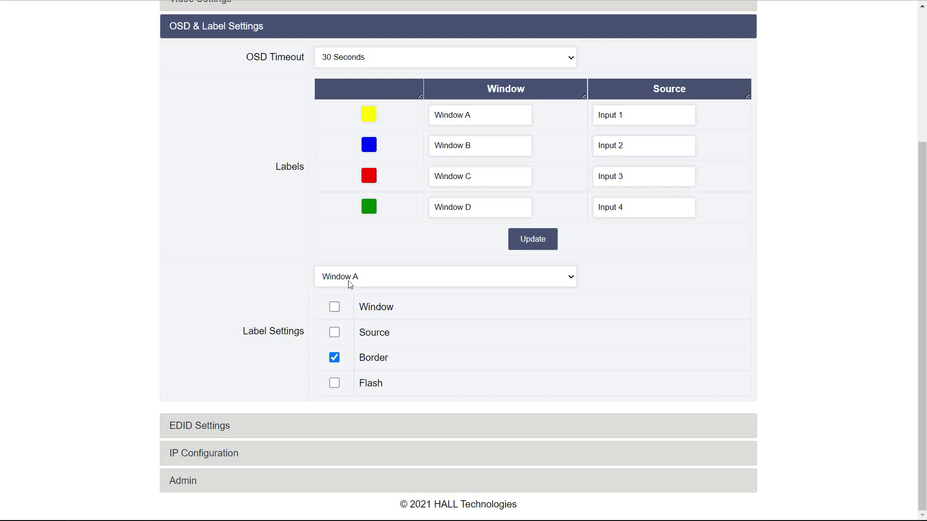
{"action": "left_click", "coordinate": [371, 283]}
{"action": "left_click", "coordinate": [371, 284]}
{"action": "left_click", "coordinate": [210, 28]}
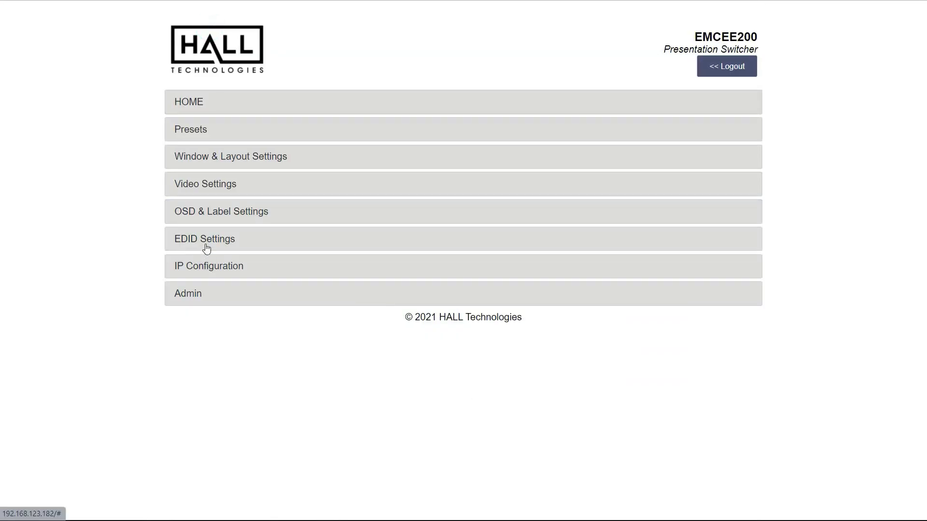
Step: Check the Input 1 EDID options, keeping all four inputs at 4K60 7.1CH
{"action": "left_click", "coordinate": [206, 245]}
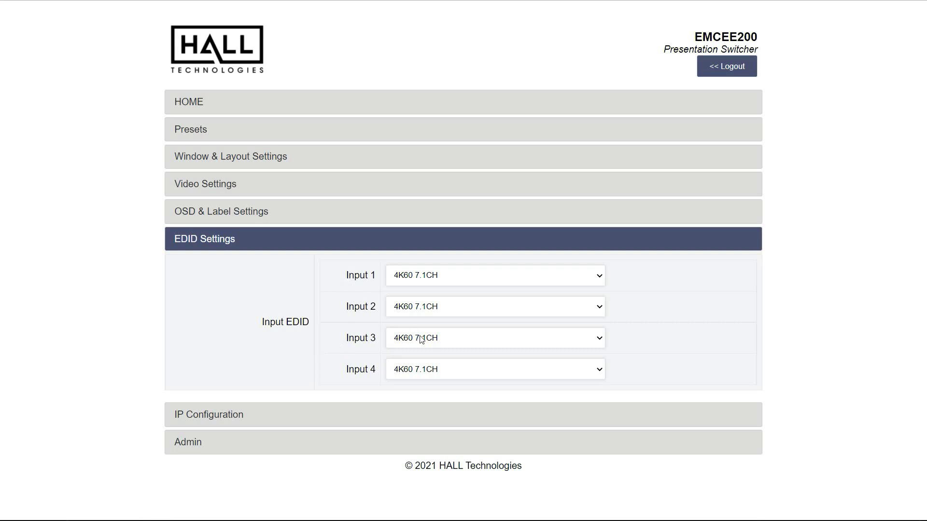
{"action": "left_click", "coordinate": [487, 277]}
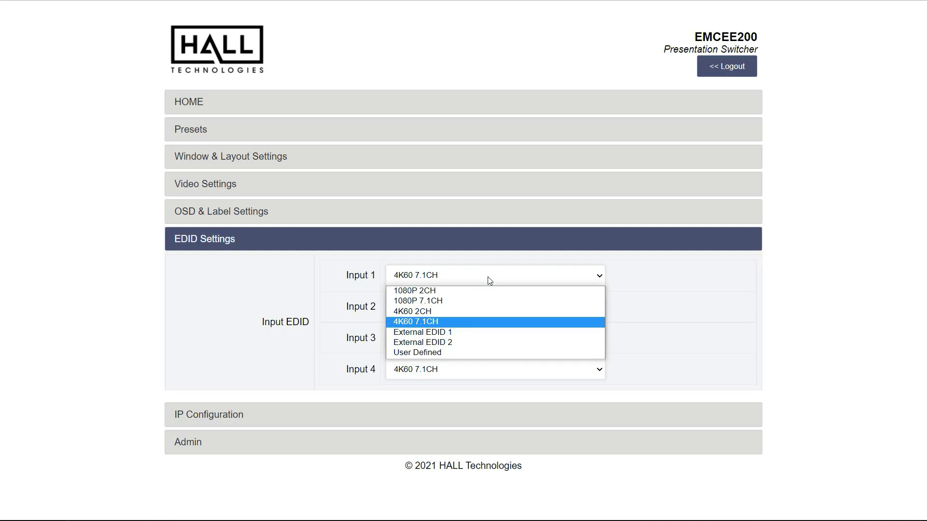
{"action": "left_click", "coordinate": [487, 277]}
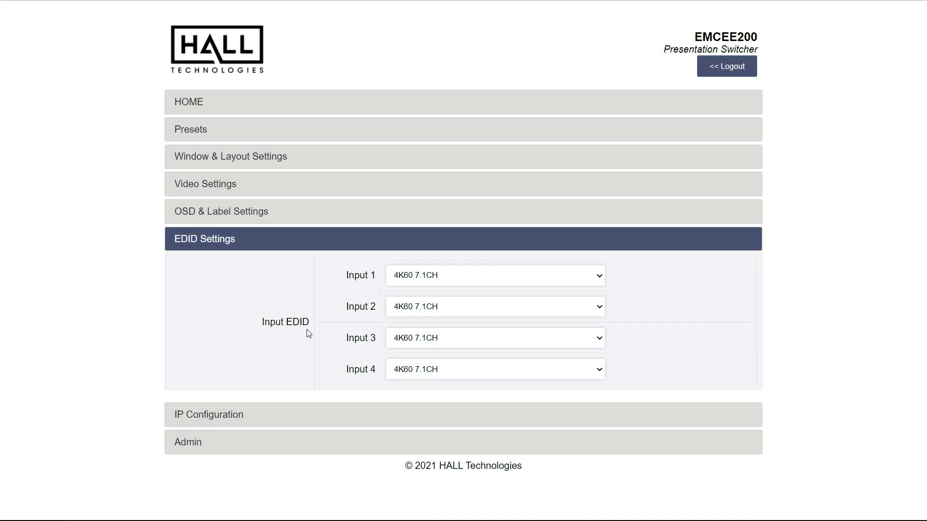
{"action": "left_click", "coordinate": [455, 277]}
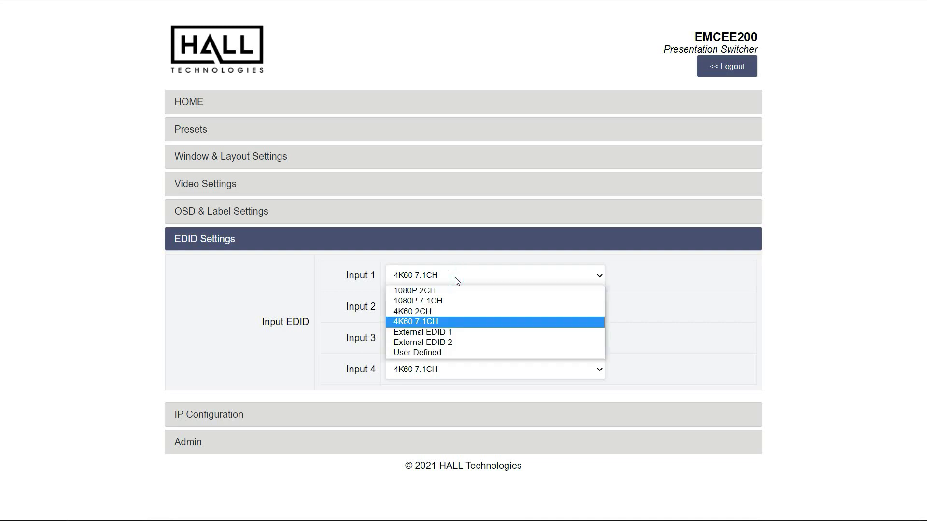
{"action": "left_click", "coordinate": [456, 280]}
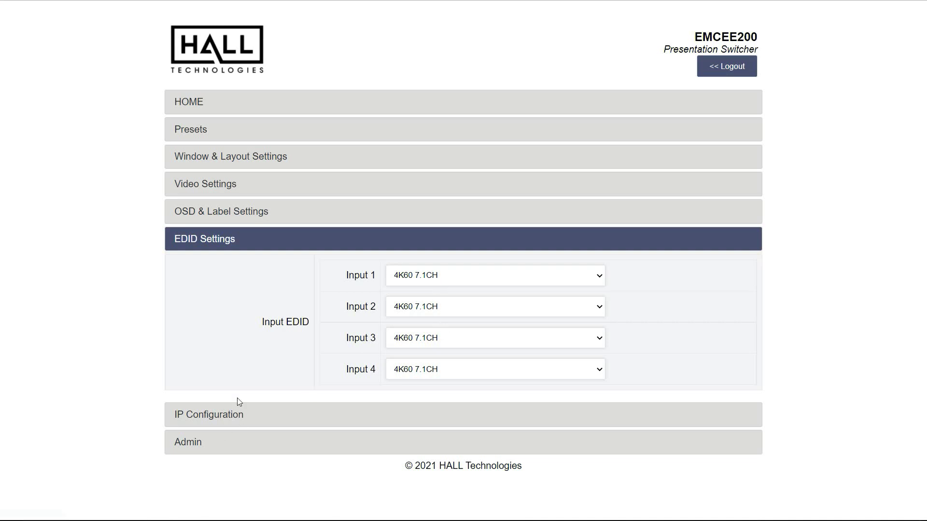
{"action": "left_click", "coordinate": [236, 418]}
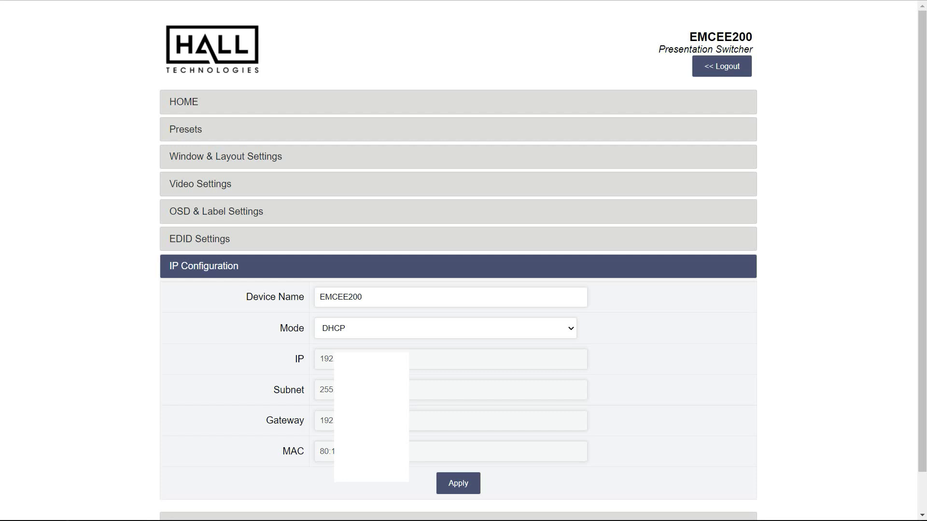
Step: Check the network addressing modes, keep DHCP, and collapse IP Configuration
{"action": "left_click", "coordinate": [363, 332]}
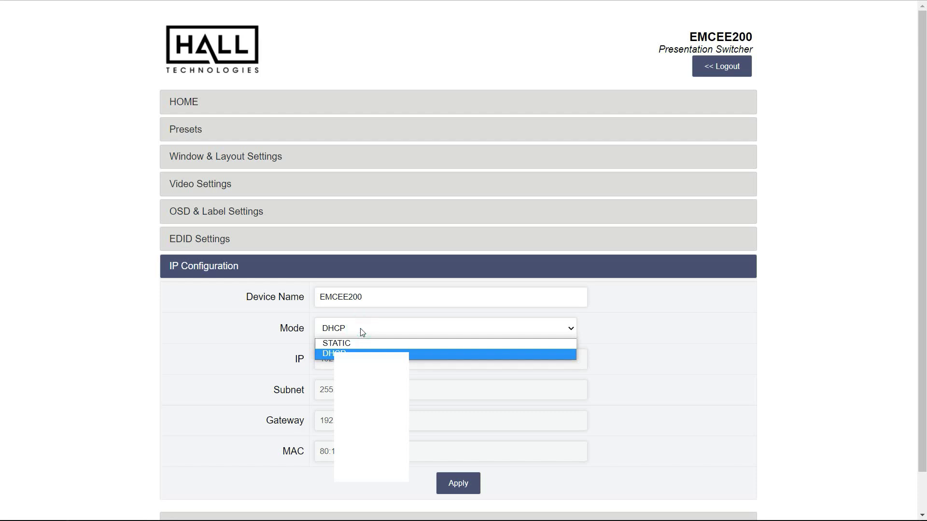
{"action": "left_click", "coordinate": [360, 328]}
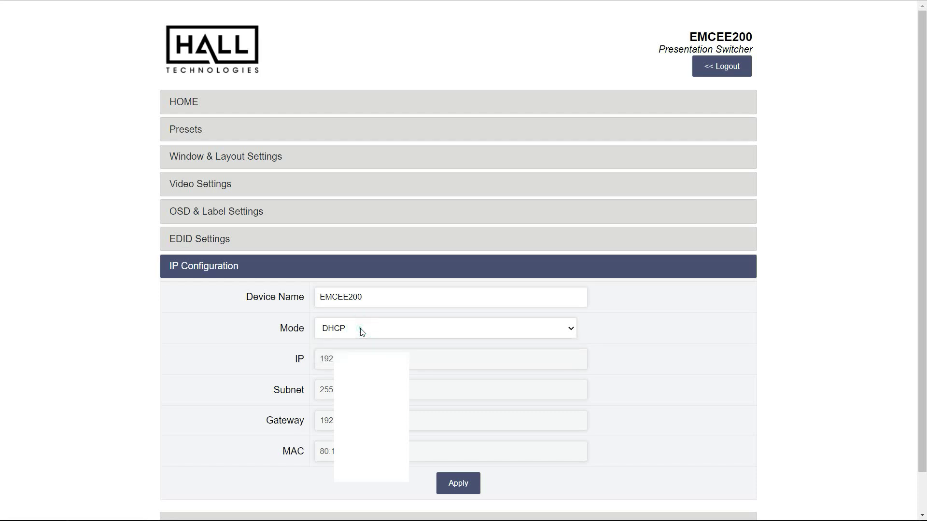
{"action": "left_click", "coordinate": [181, 270]}
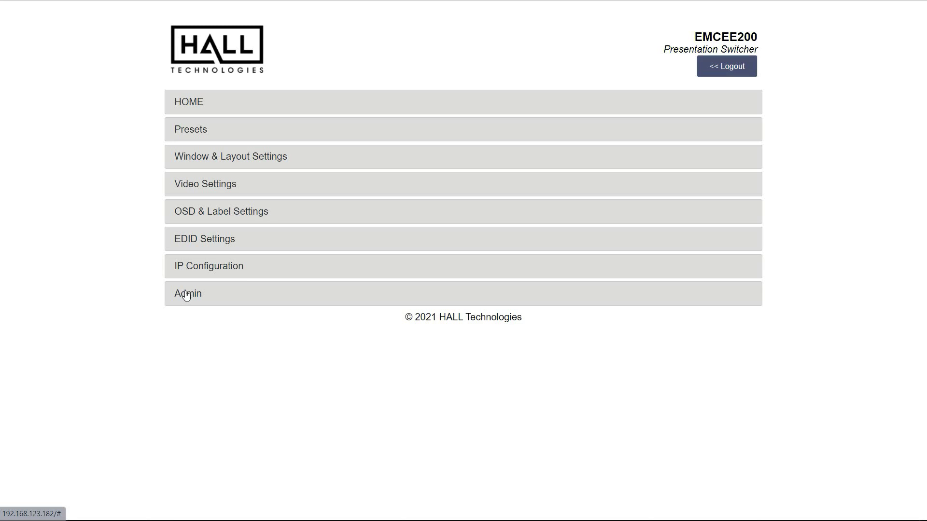
{"action": "left_click", "coordinate": [186, 294]}
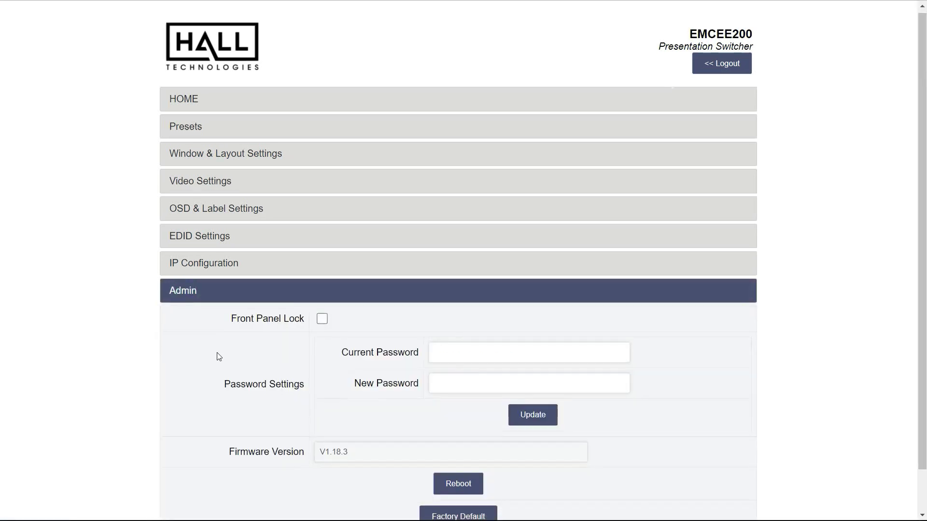
{"action": "scroll", "coordinate": [219, 356], "scroll_direction": "down", "scroll_amount": 1}
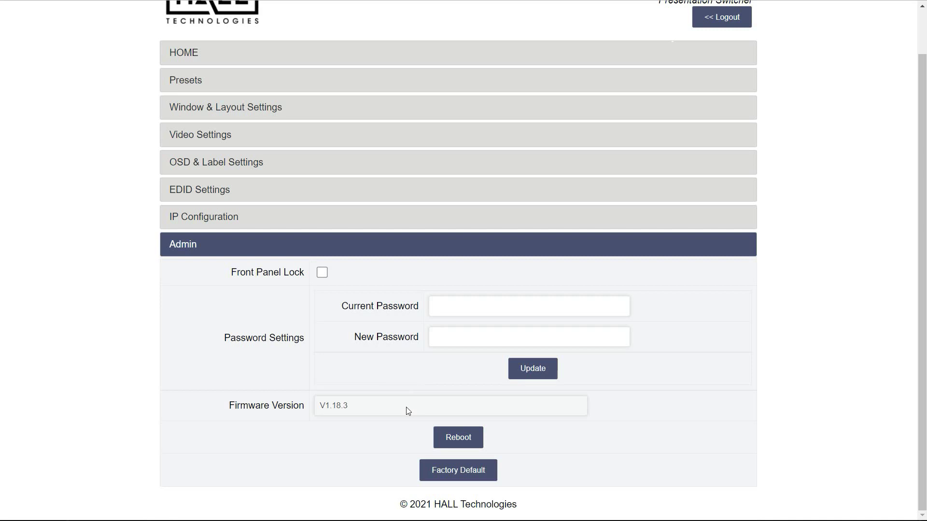
{"action": "left_click", "coordinate": [189, 251]}
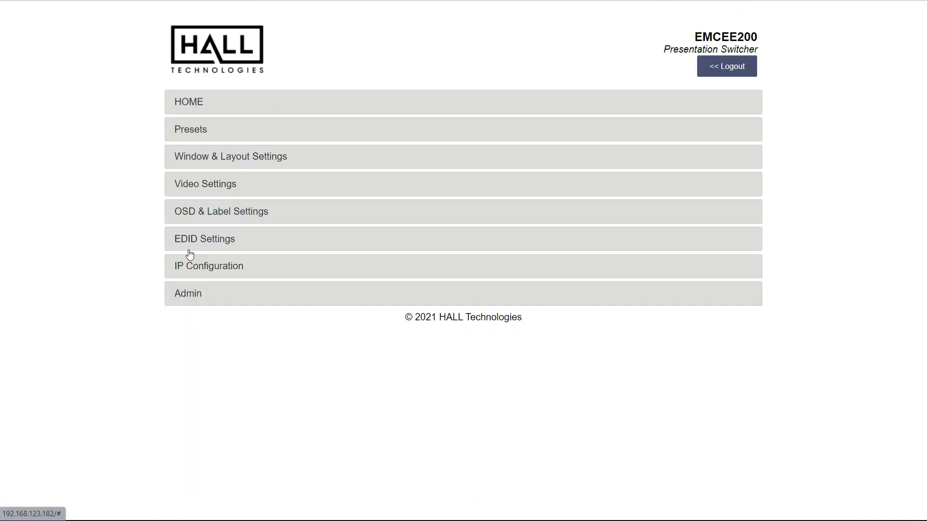